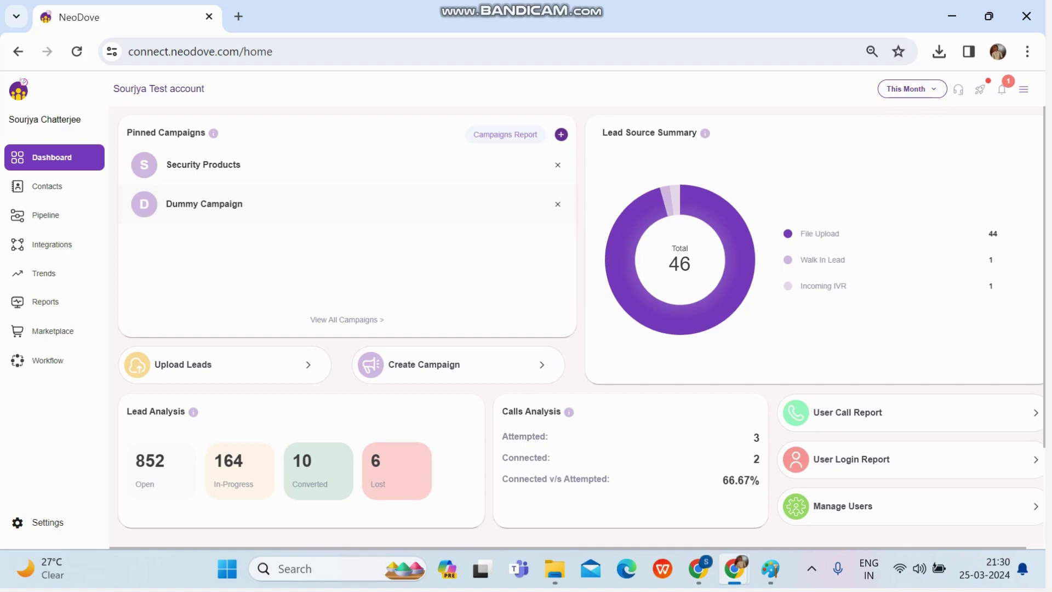
- View the lead upload dialog for the Neodove campaign in the Sales pipeline, and close it without uploading a file
click(55, 215)
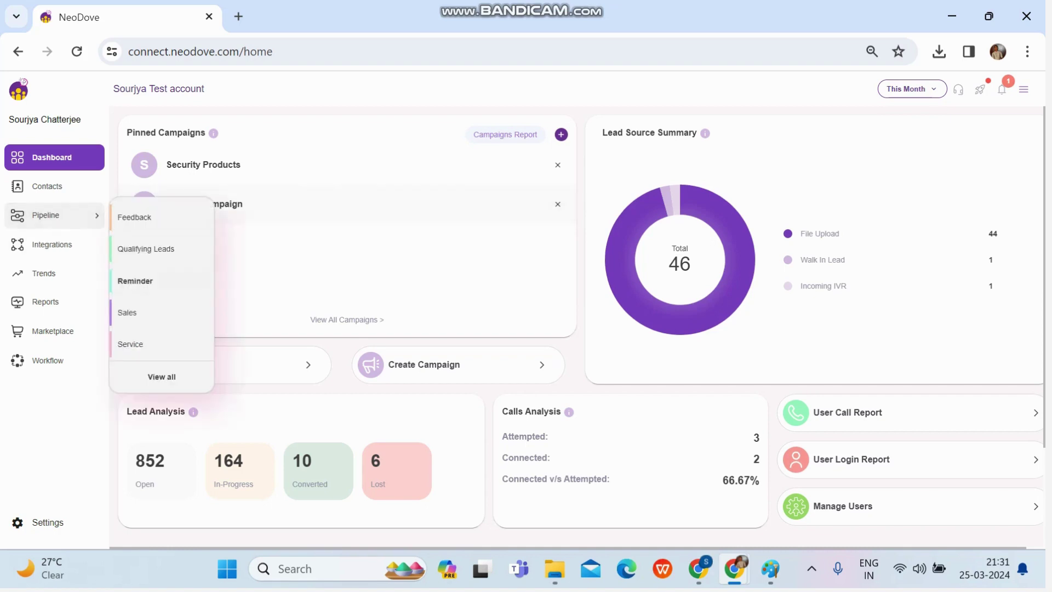
click(128, 312)
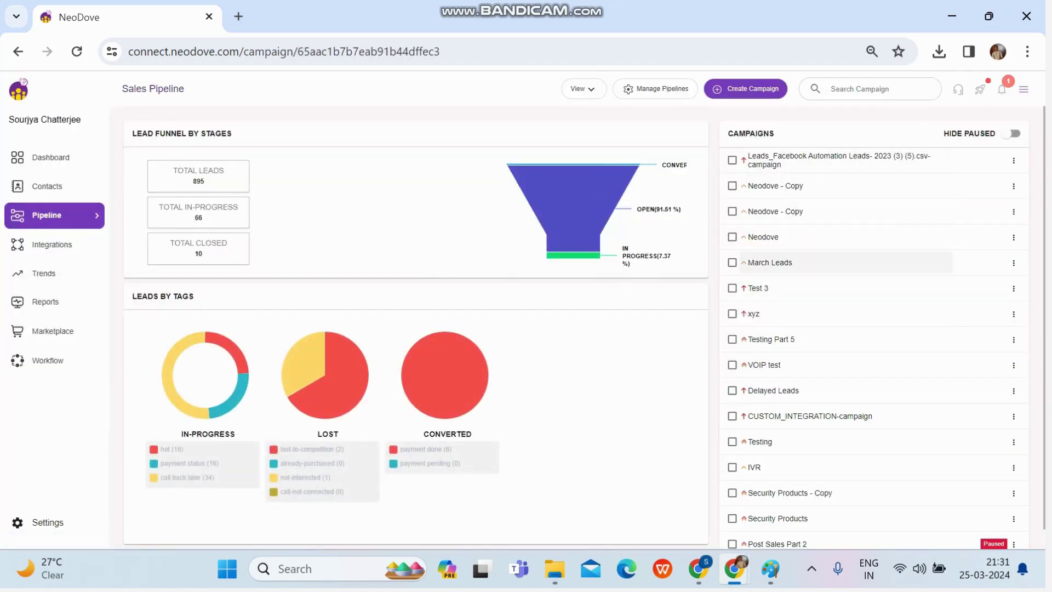
click(763, 237)
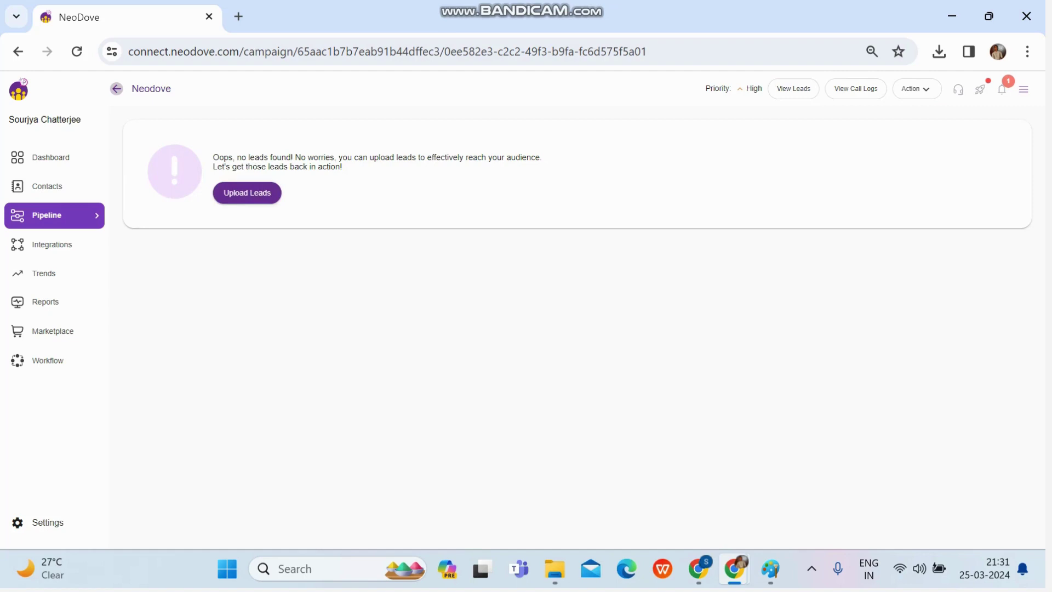
click(914, 88)
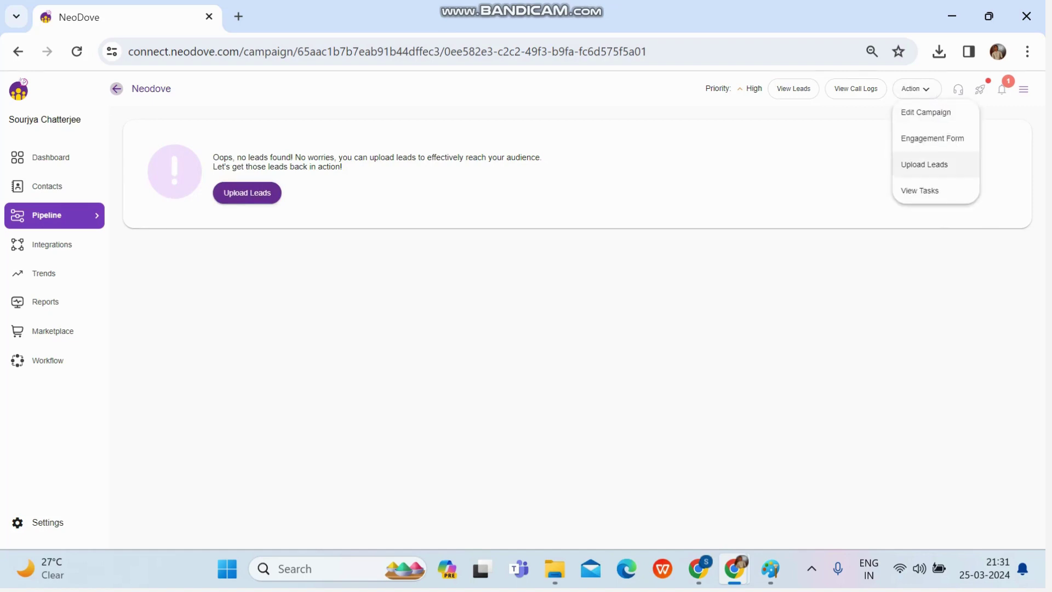
click(924, 164)
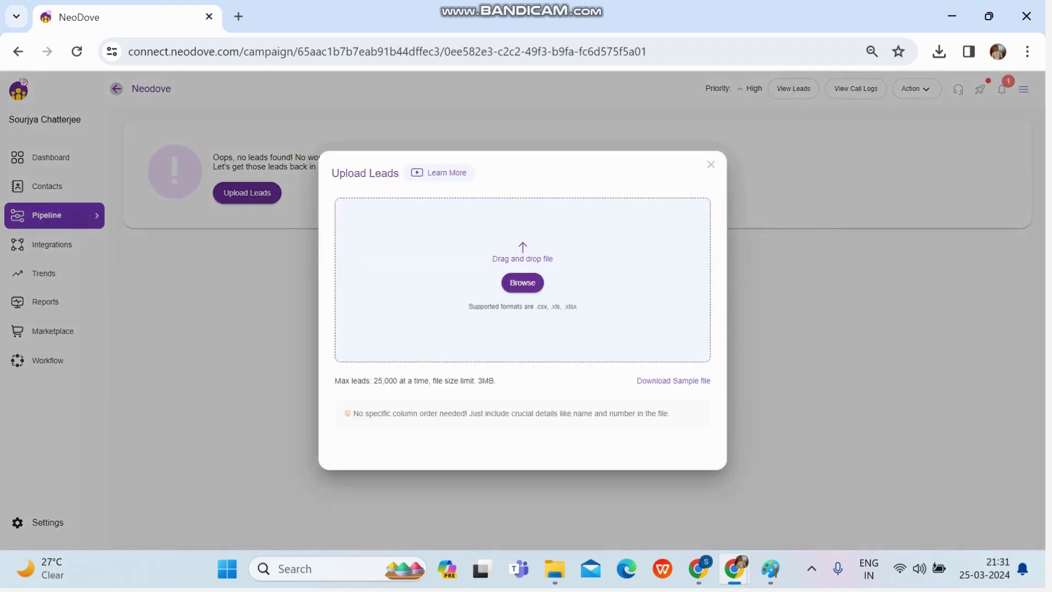
key(Escape)
- Return to the dashboard, view its lead upload dialog, and close it without choosing a file
click(51, 158)
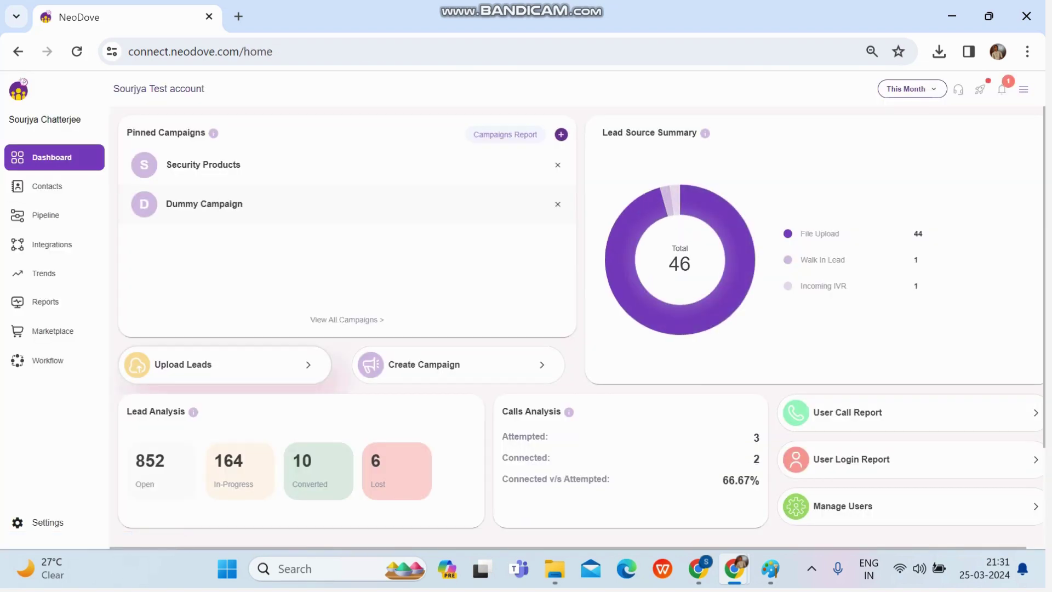
click(225, 364)
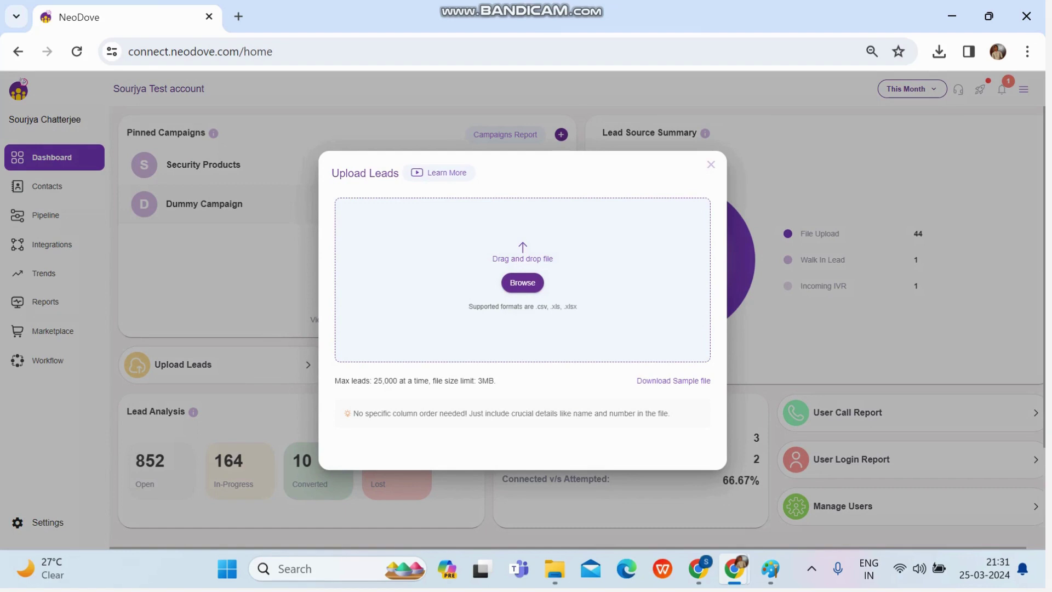
click(710, 164)
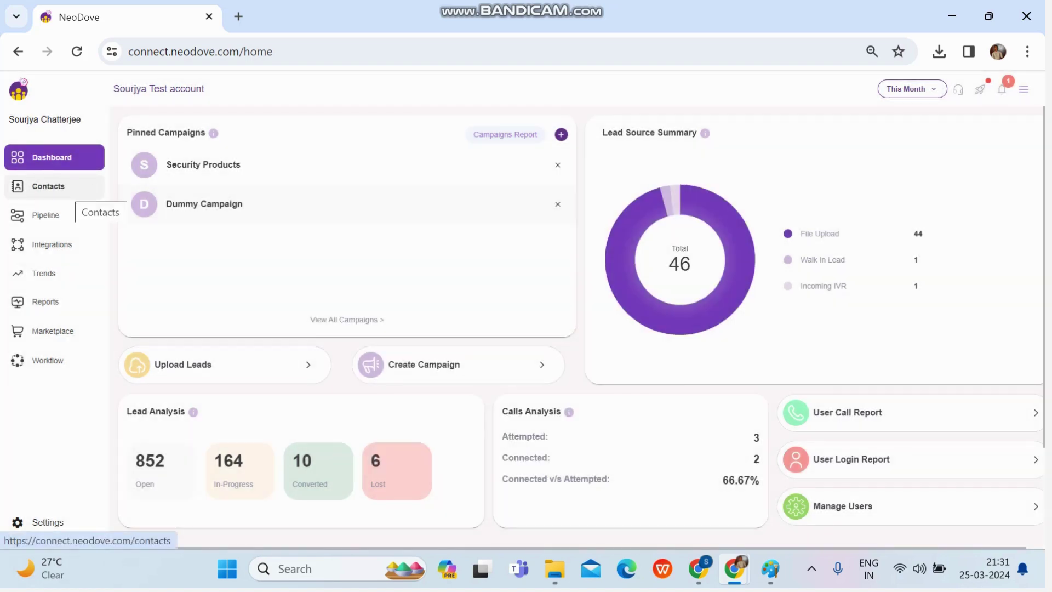
- Disable the custom contact properties City, State, Product Category and Locataion, and return to the contacts page
click(54, 186)
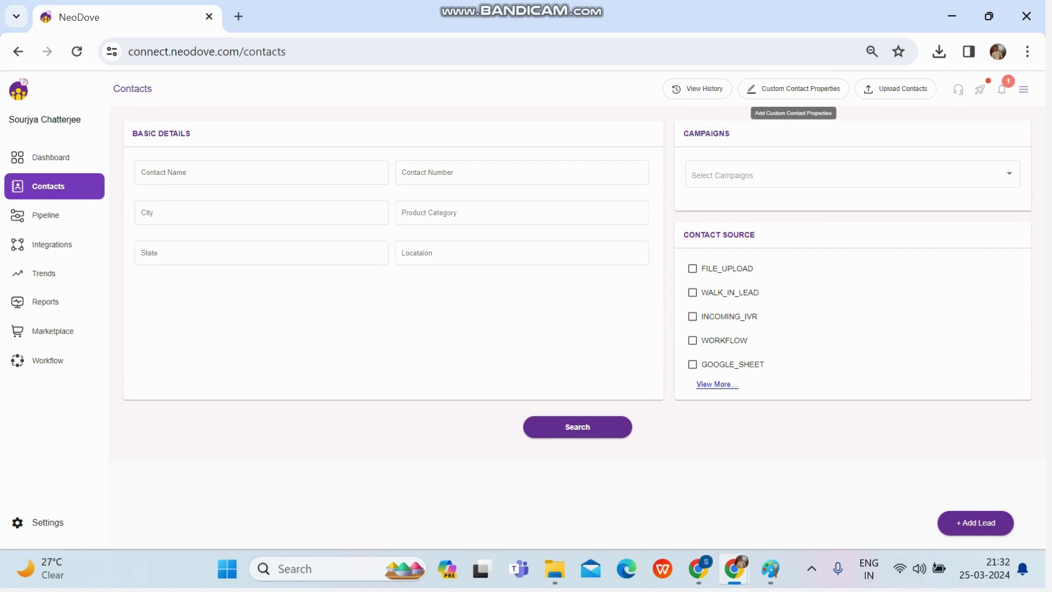
click(794, 89)
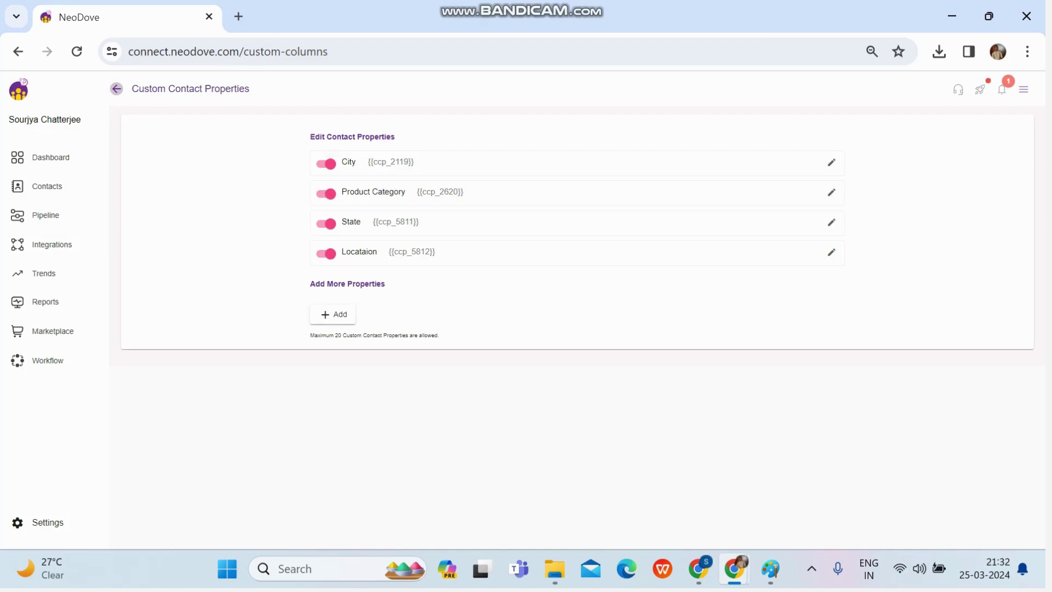
click(329, 163)
click(330, 223)
click(330, 193)
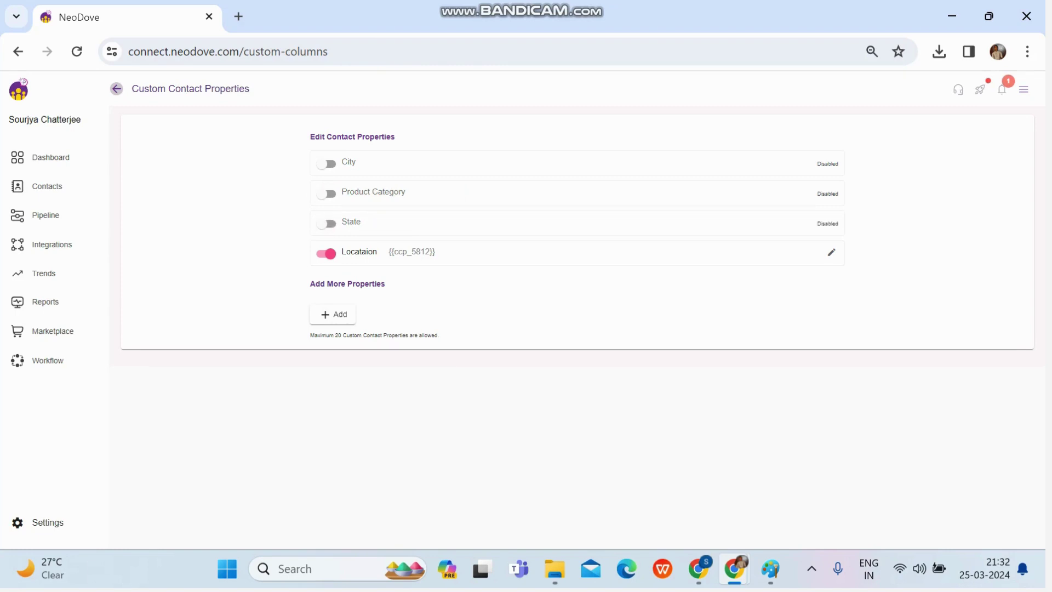
click(327, 254)
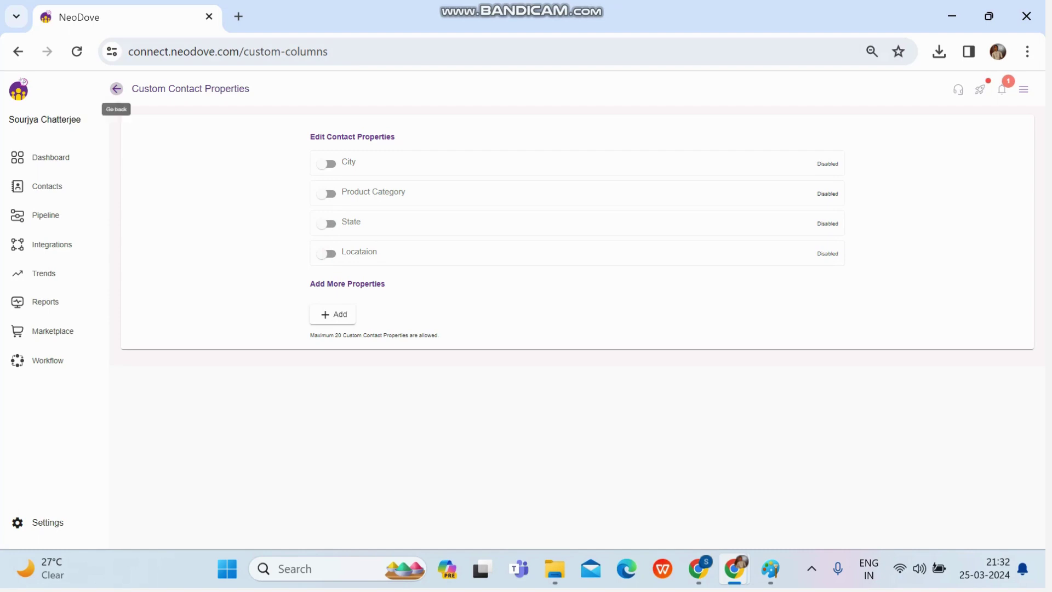
click(116, 89)
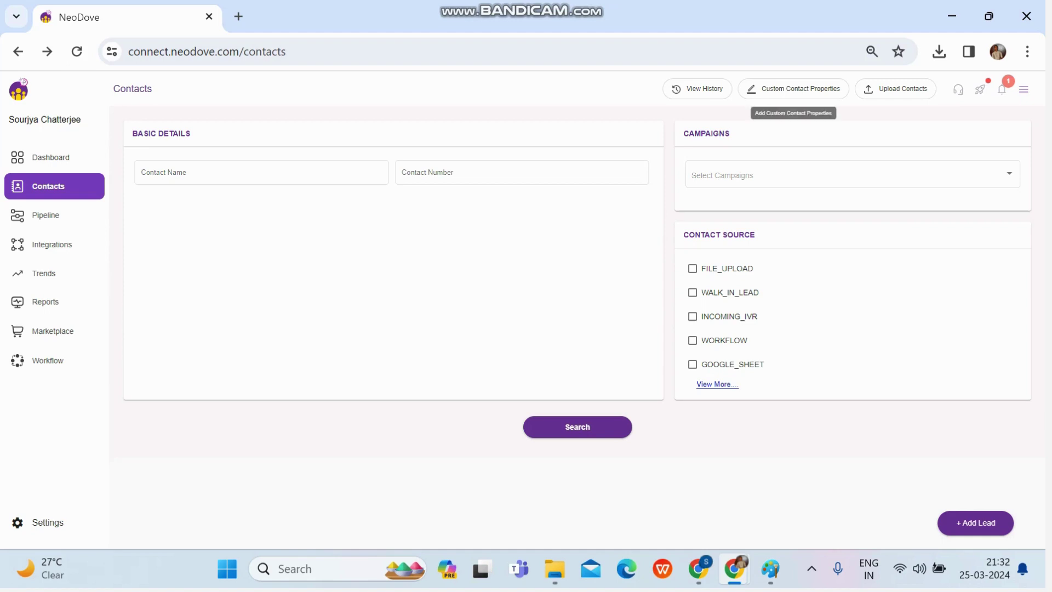
- Add a blank custom contact property row without saving it, and enable the City and Product Category properties
click(794, 89)
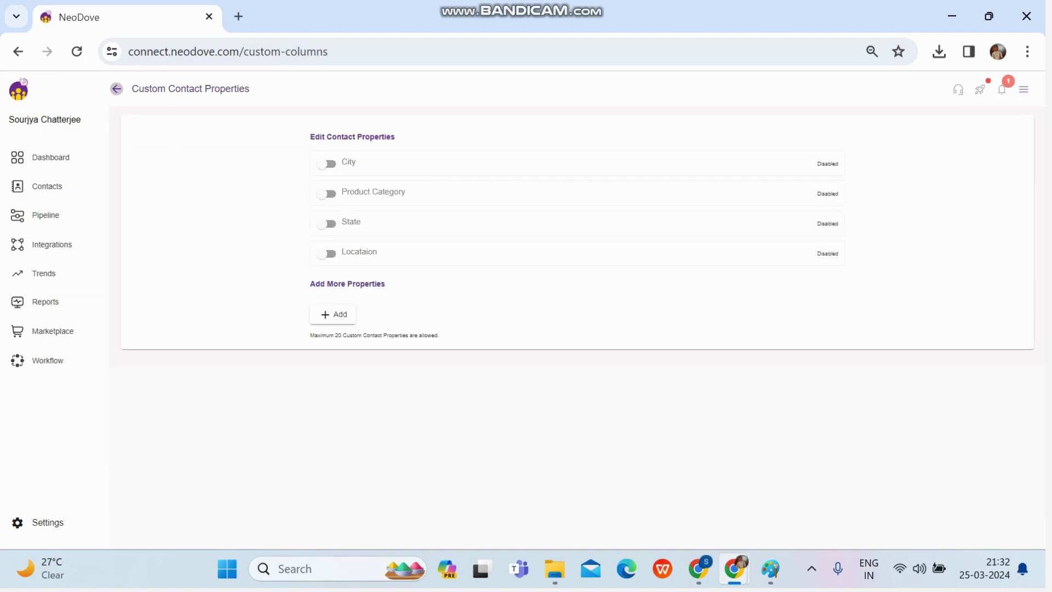
click(332, 314)
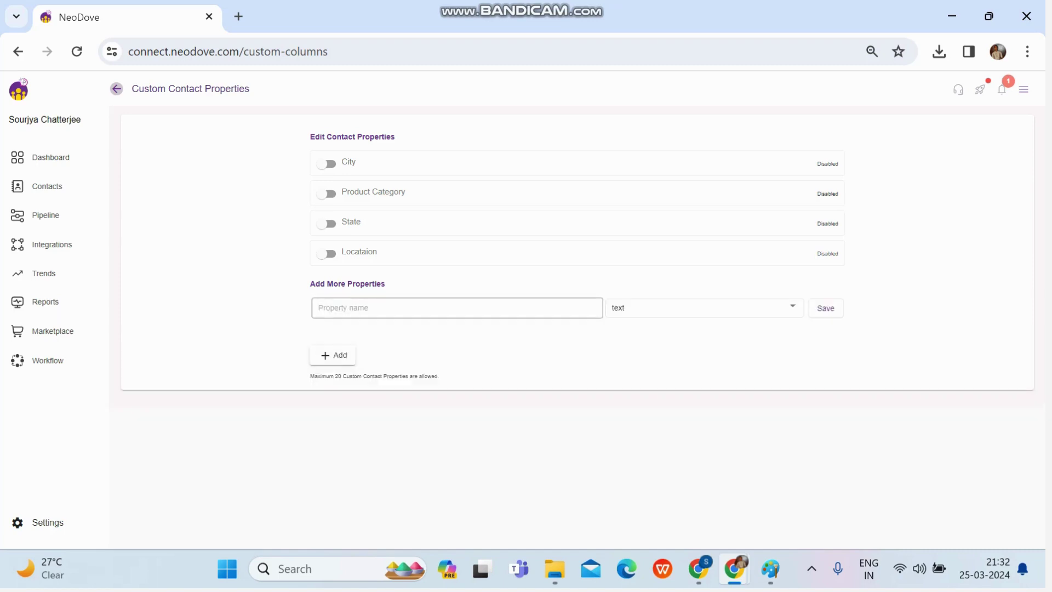
click(429, 308)
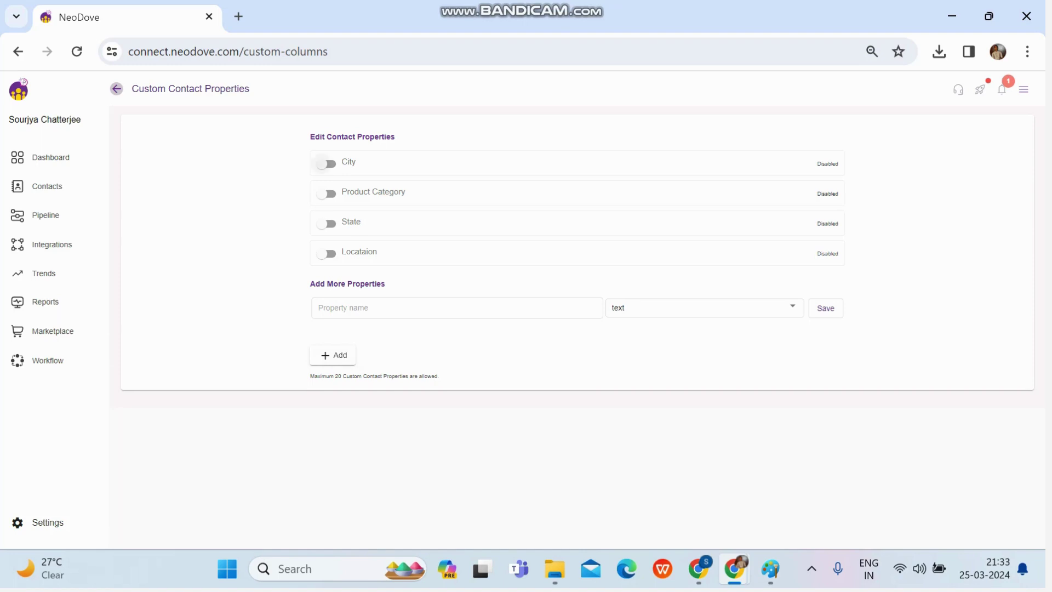
click(326, 163)
click(325, 193)
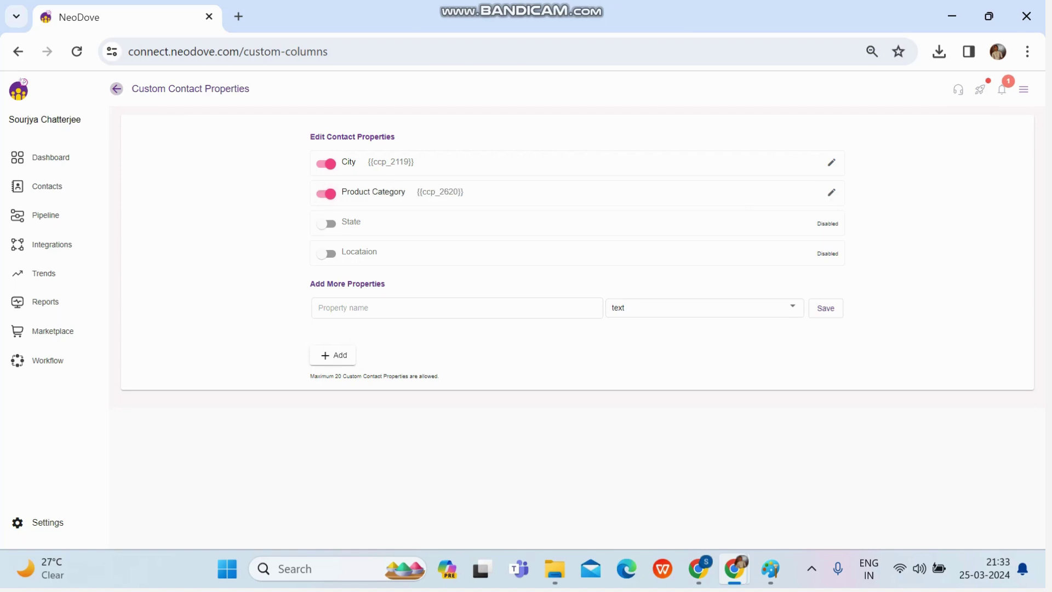
click(117, 89)
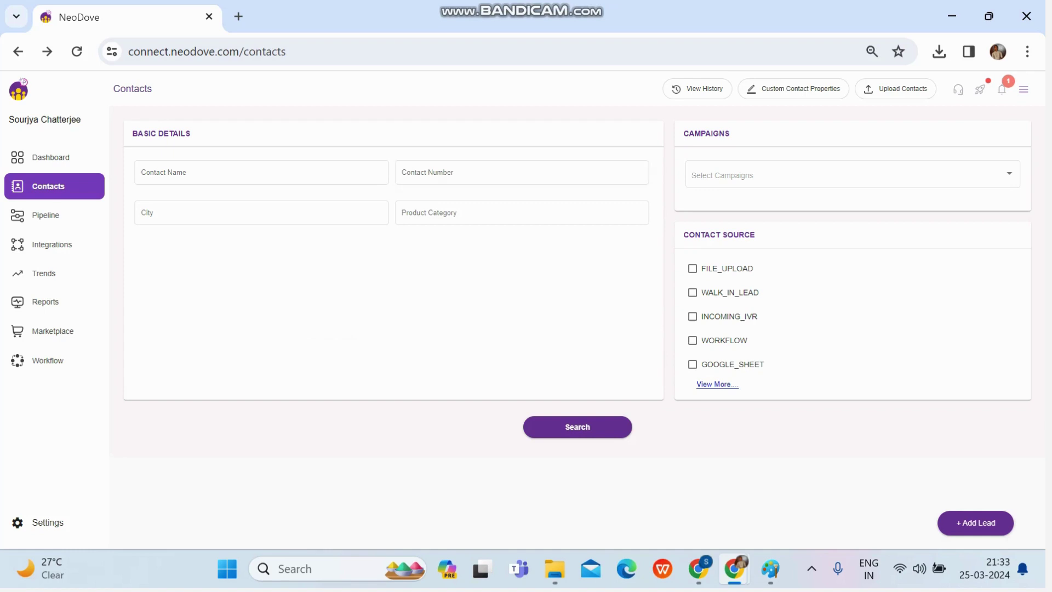
- Start a contact upload with the Demo Data file from the Downloads folder
click(896, 89)
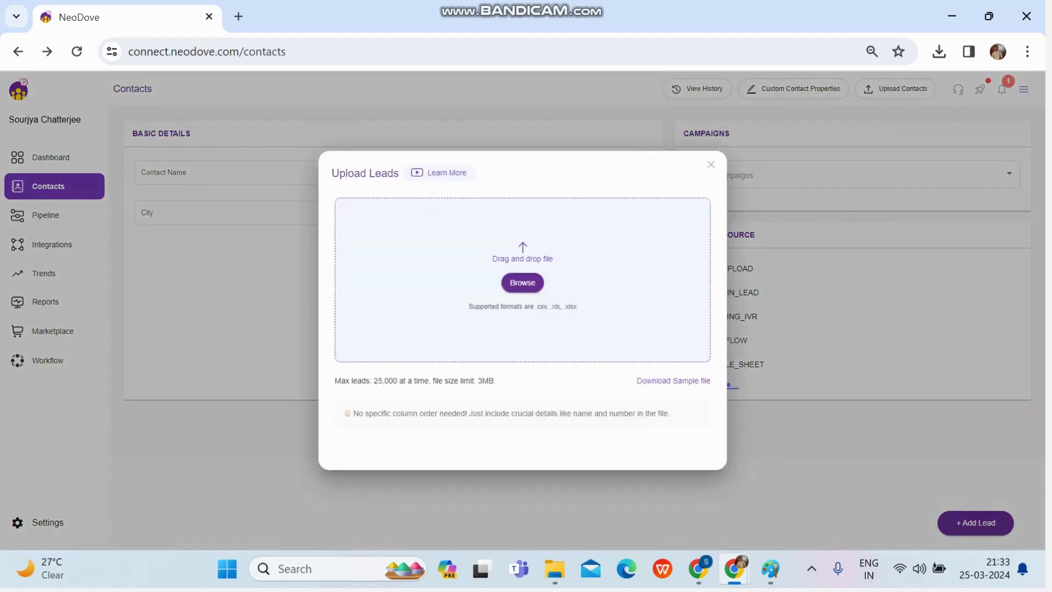
click(522, 283)
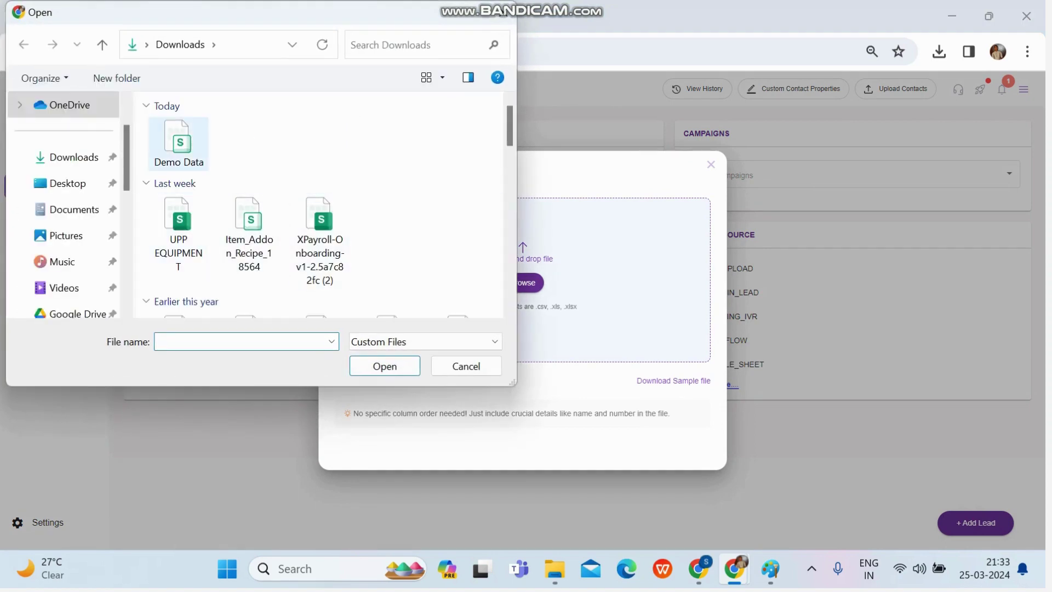
click(179, 144)
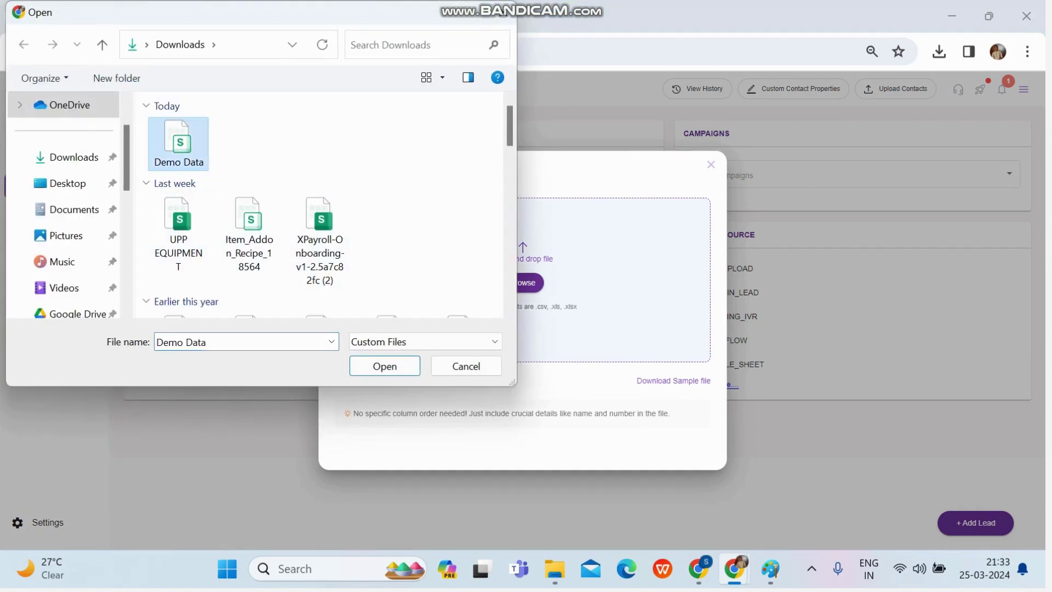
click(384, 366)
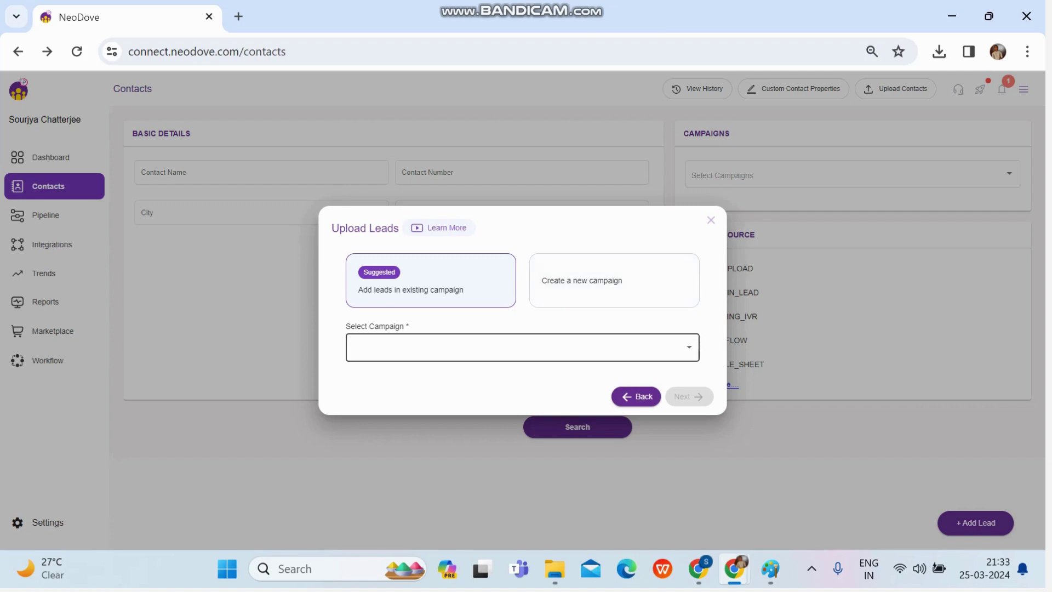
- Choose the existing campaign Test Campaign as the destination for the uploaded leads and continue to column mapping
click(522, 347)
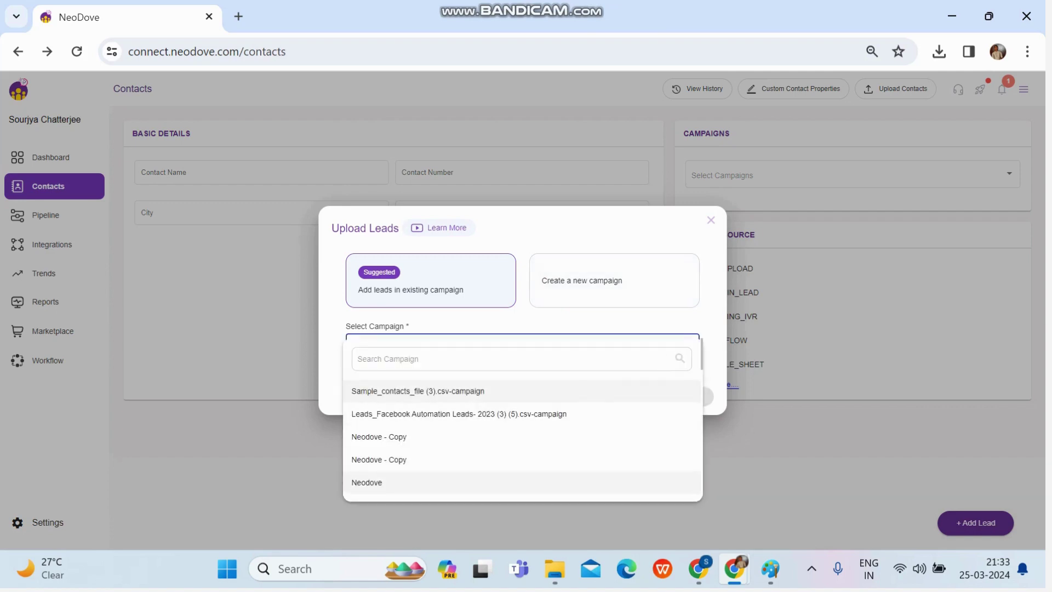
scroll(523, 471, down, 2)
scroll(523, 471, down, 1)
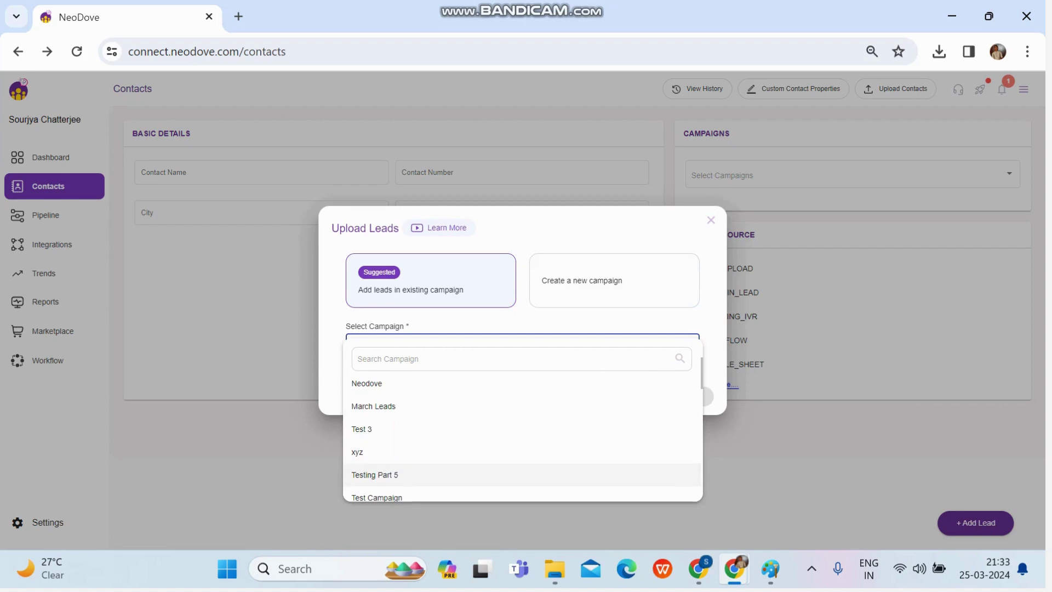
scroll(523, 471, down, 1)
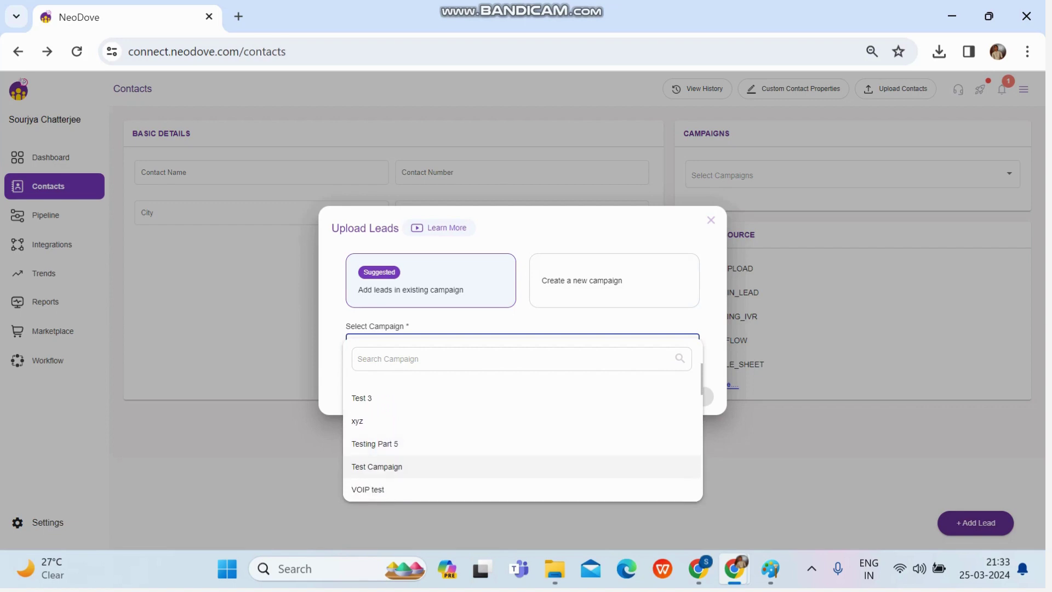
click(522, 466)
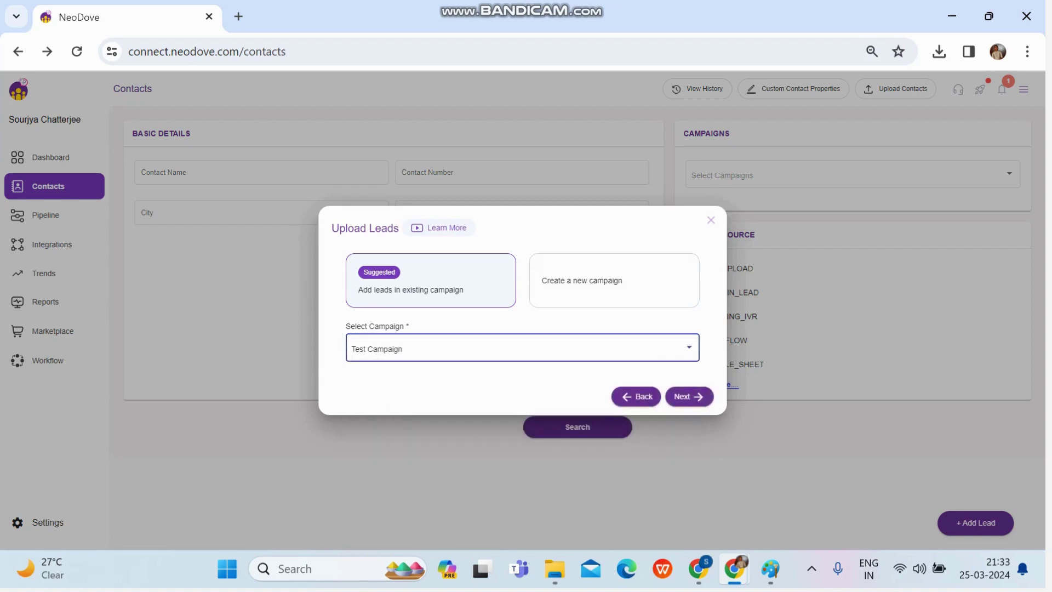
click(688, 396)
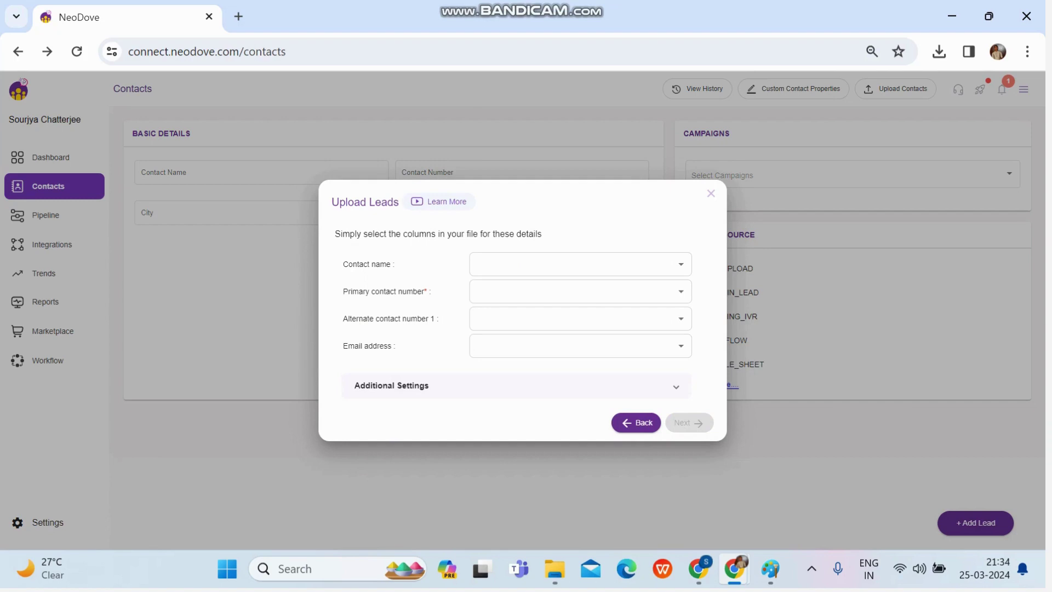
- Map the contact name to the Contact Name column and the primary contact number to Contact Number, leaving the email address unmapped
click(580, 264)
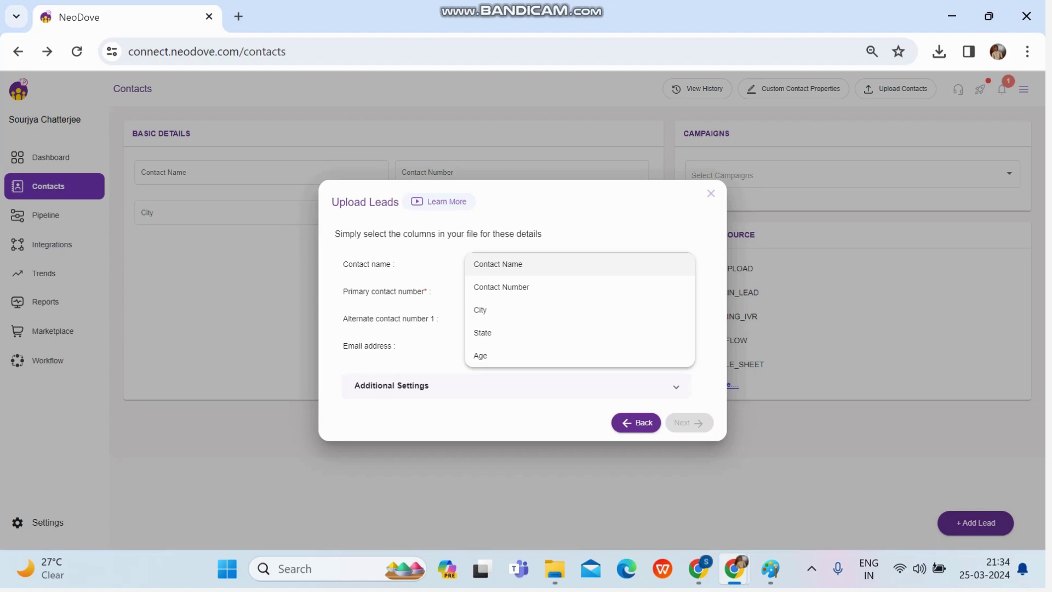
click(509, 264)
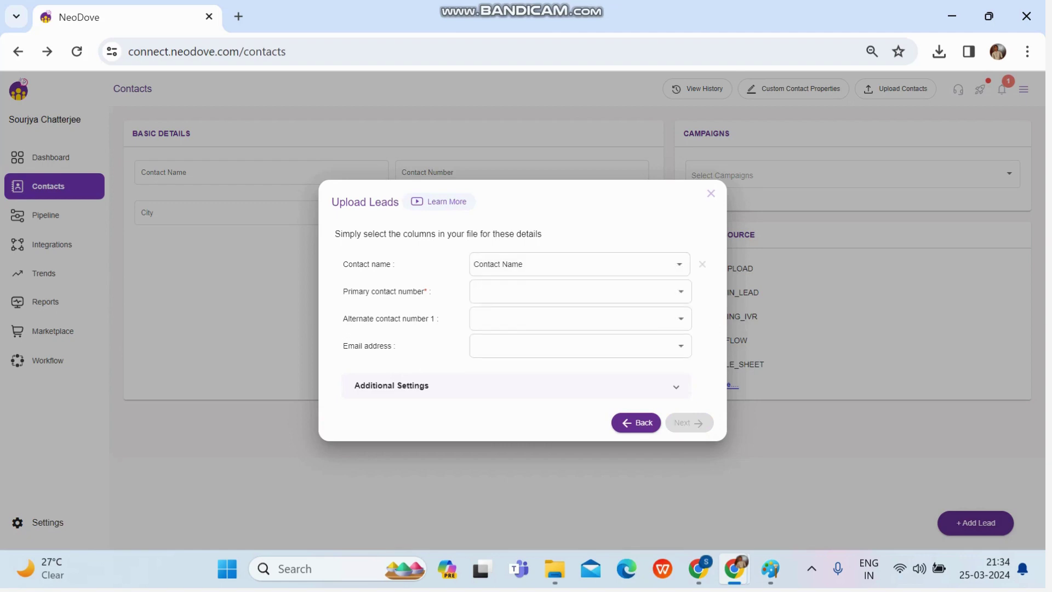
click(510, 292)
click(501, 314)
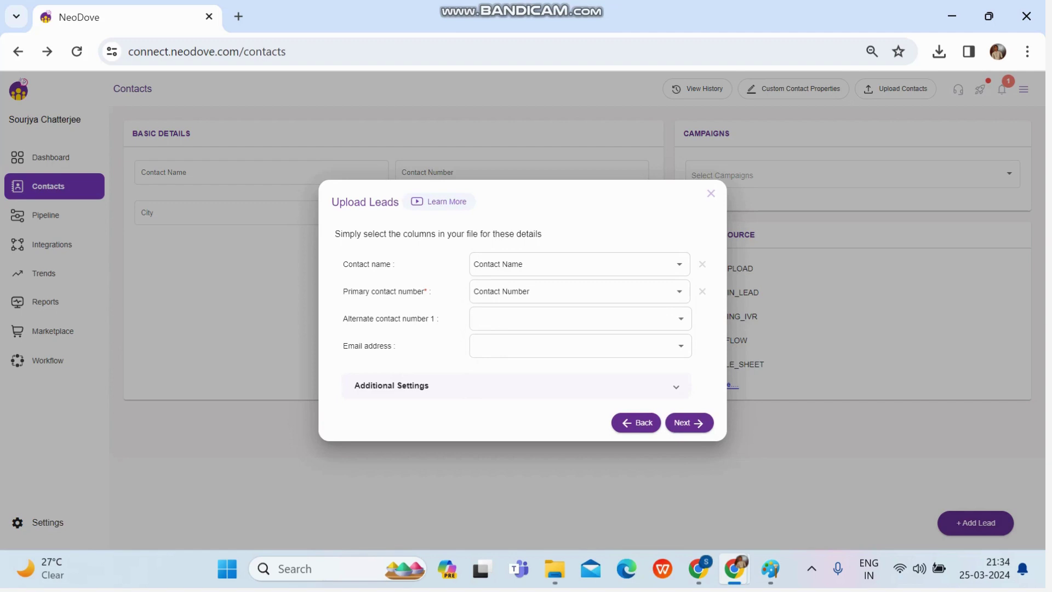
click(512, 346)
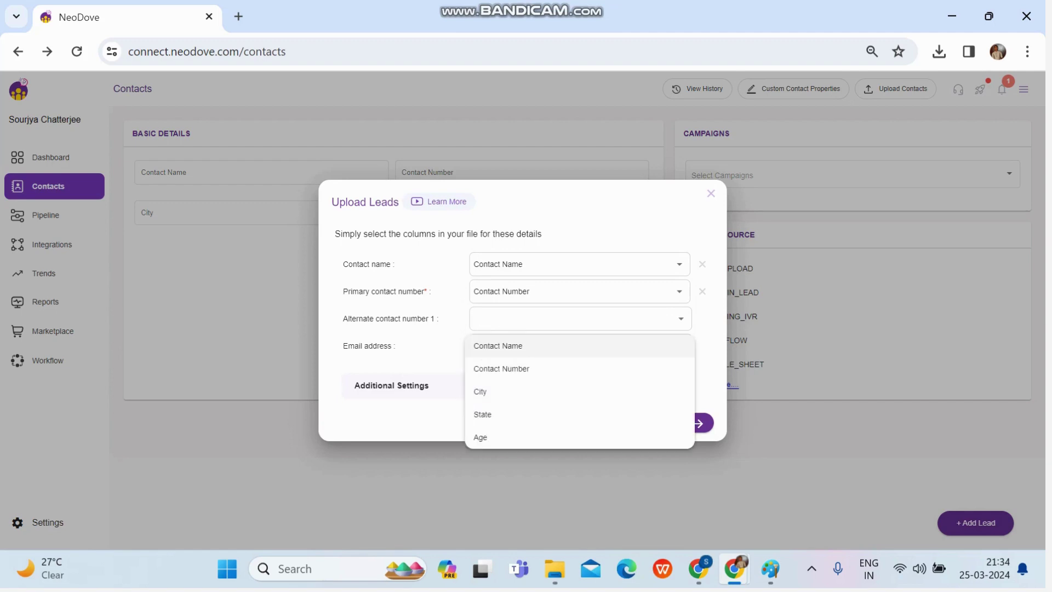
click(433, 385)
- Set the upload's lead duplicacy to Merge Duplicate in the additional settings and continue to the custom property mapping
click(493, 385)
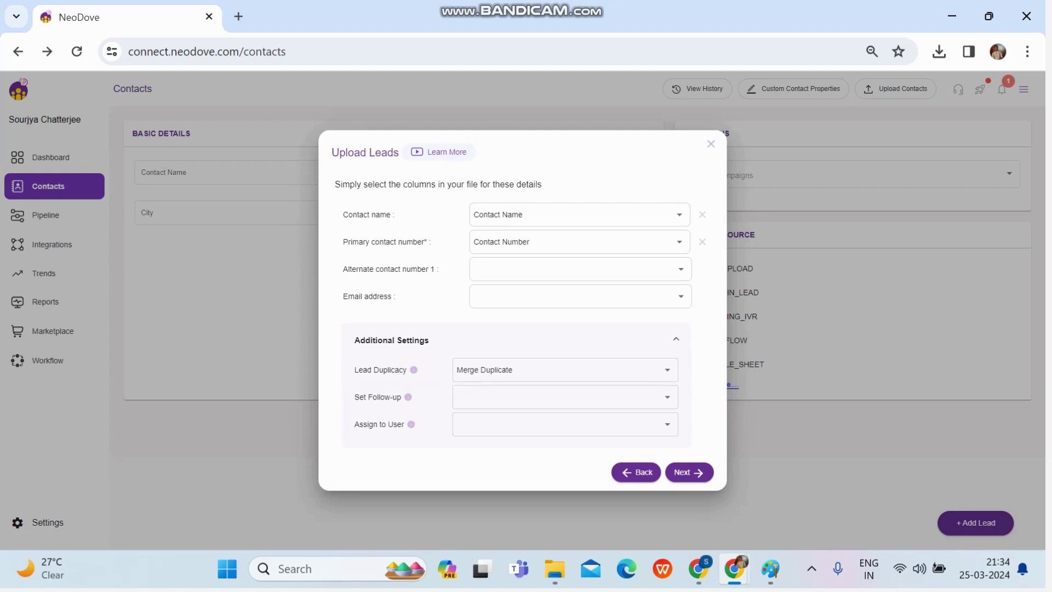
click(565, 370)
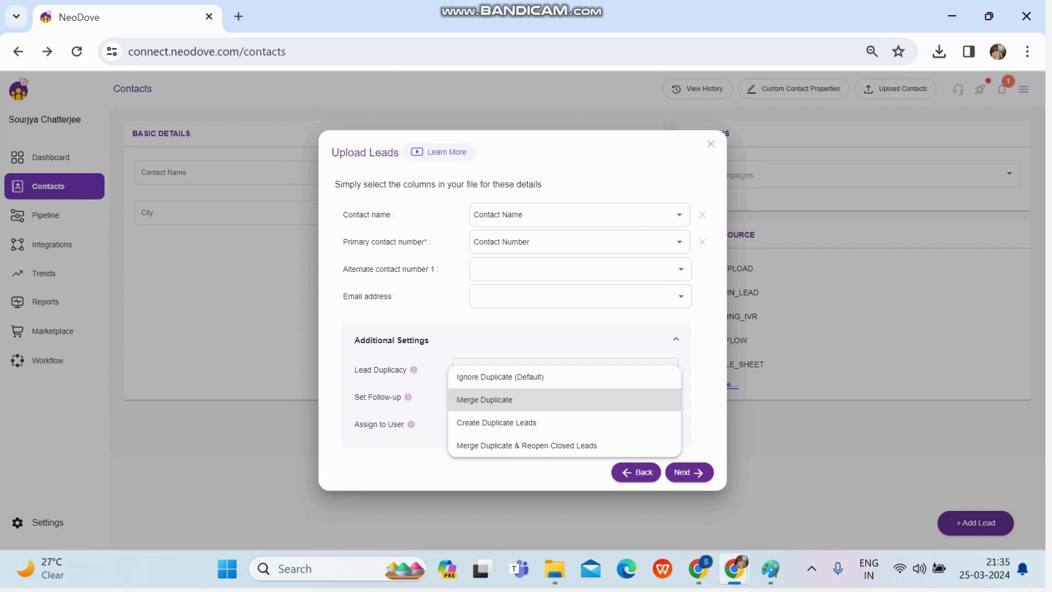
click(484, 400)
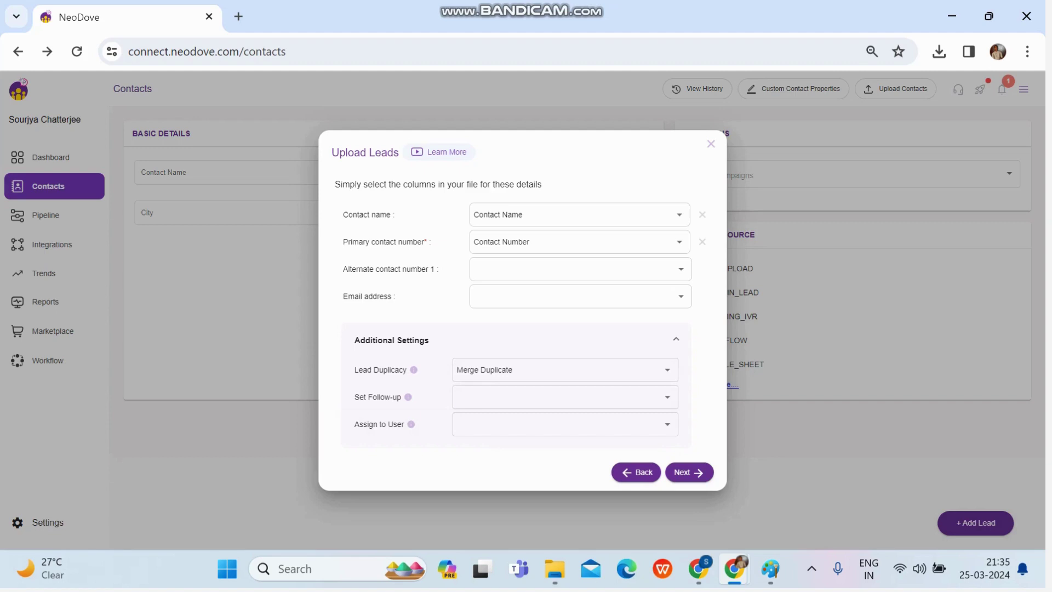
click(689, 473)
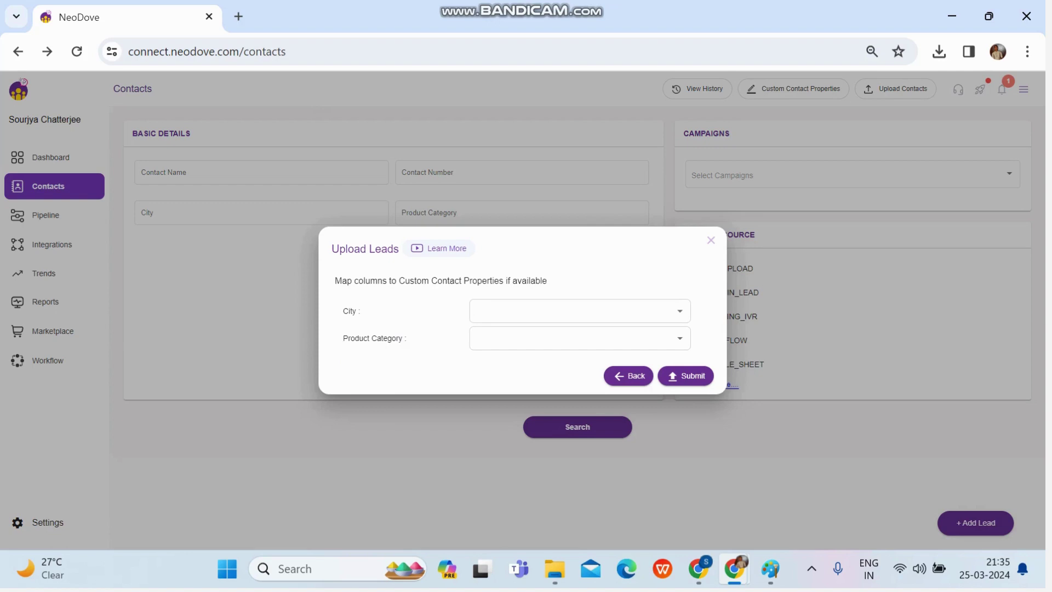
- Map the custom property City to the file's City column, leave Product Category unmapped, and submit the lead upload
click(575, 311)
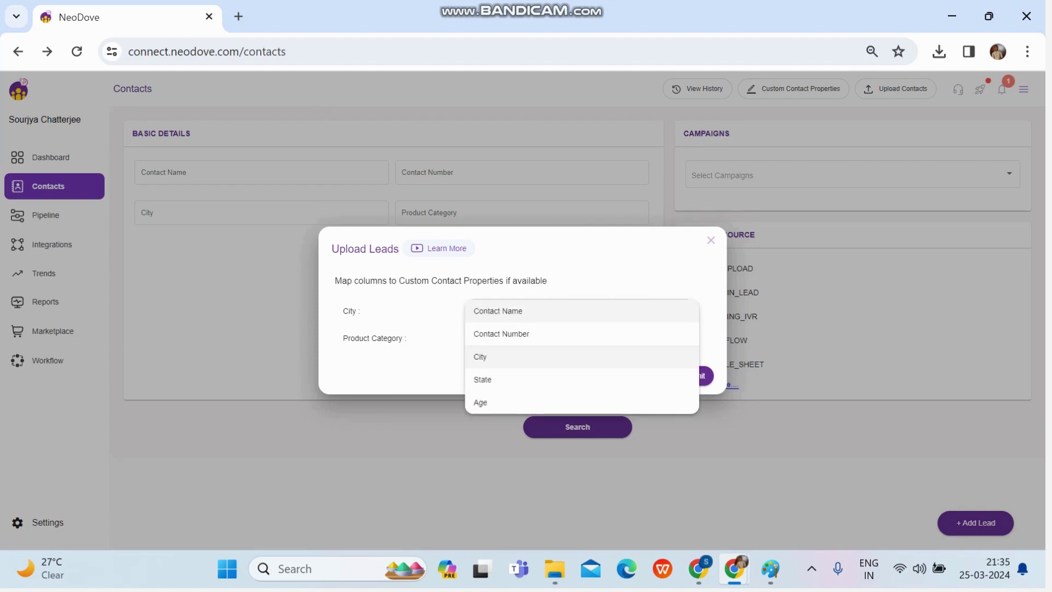
click(548, 357)
click(575, 338)
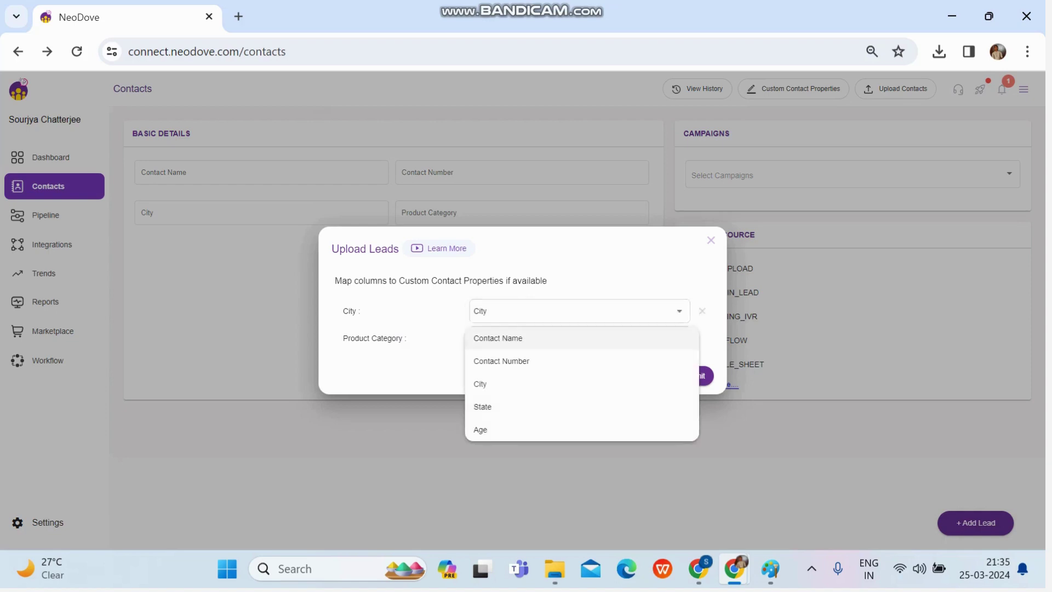
click(422, 367)
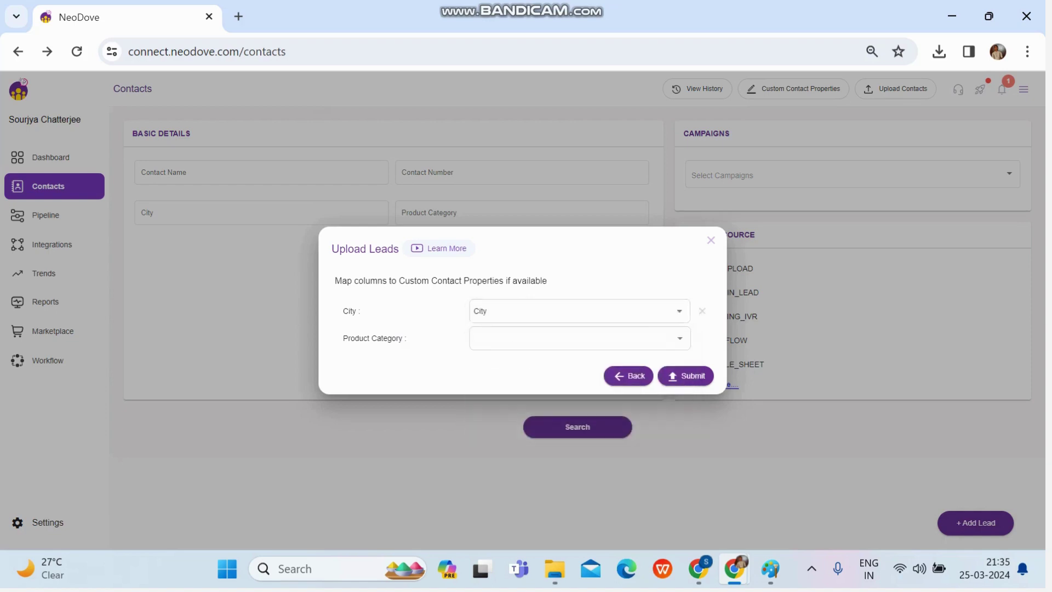
click(685, 376)
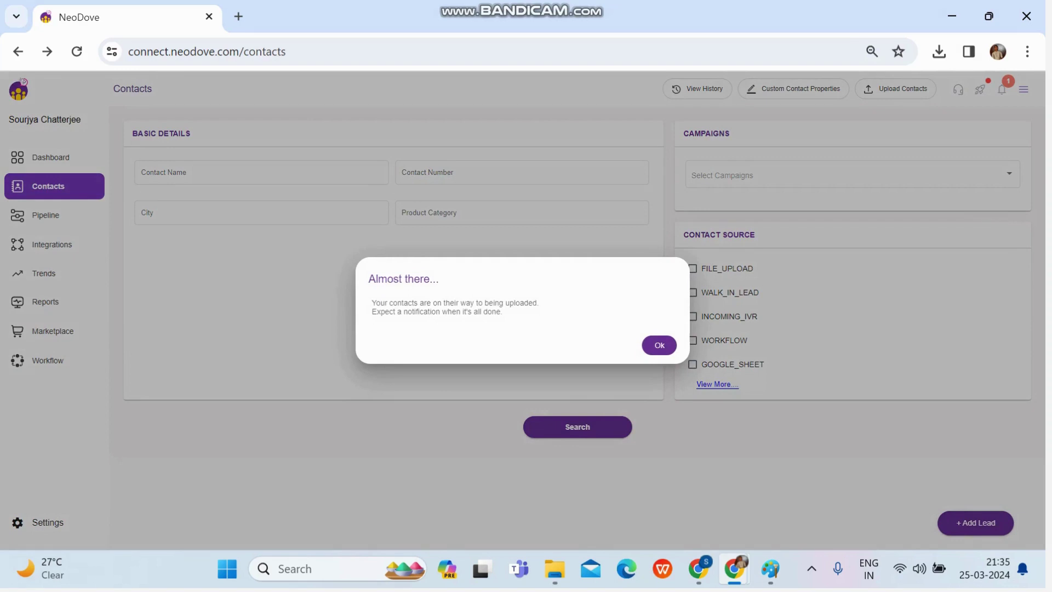
click(659, 344)
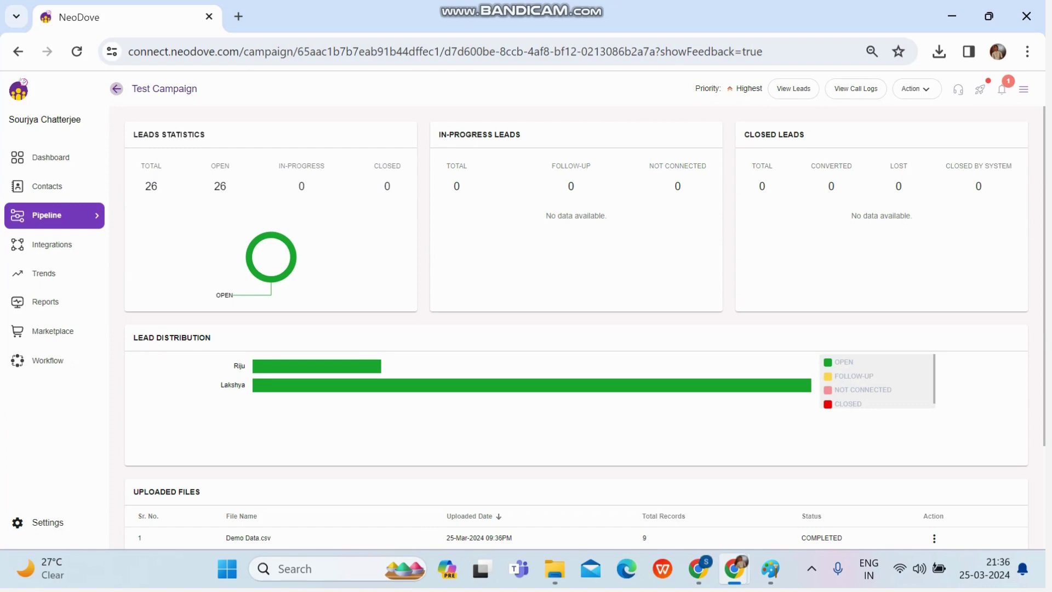
- Open Test Campaign's lead list and examine the first lead's other, custom and additional details
click(794, 88)
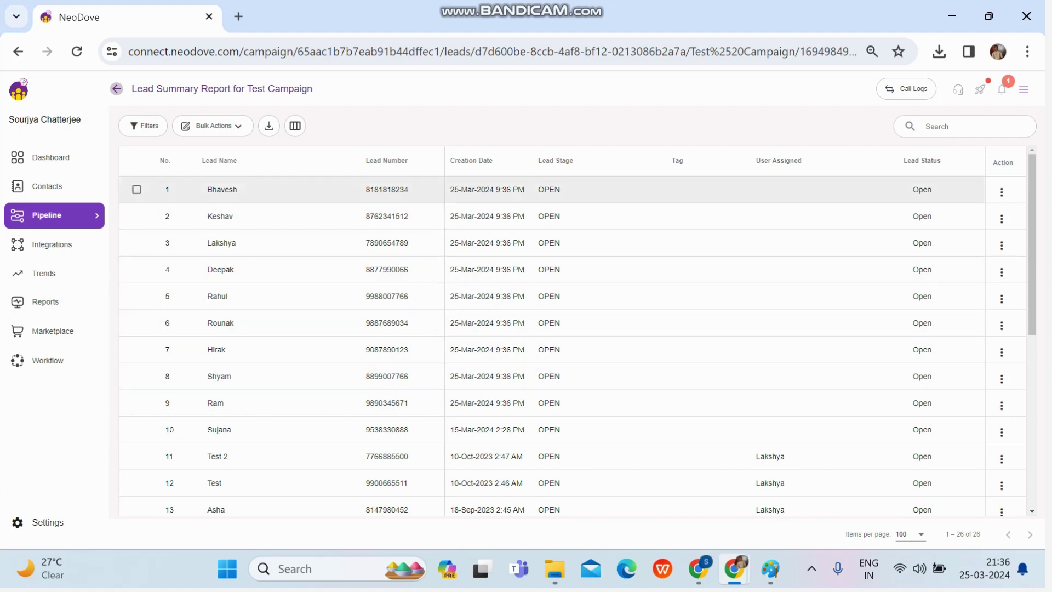
click(222, 190)
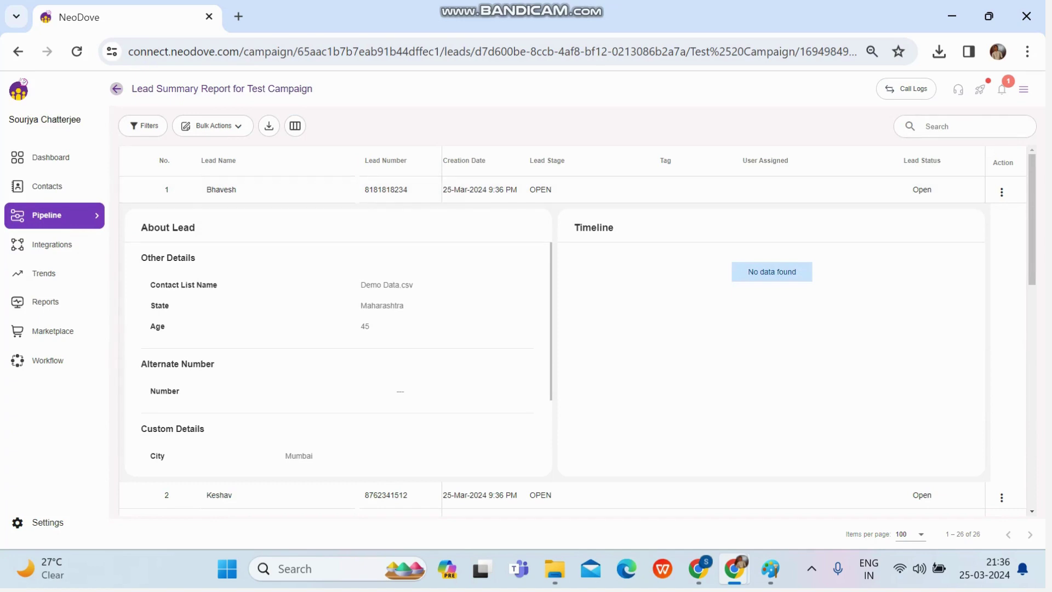
scroll(337, 356, down, 1)
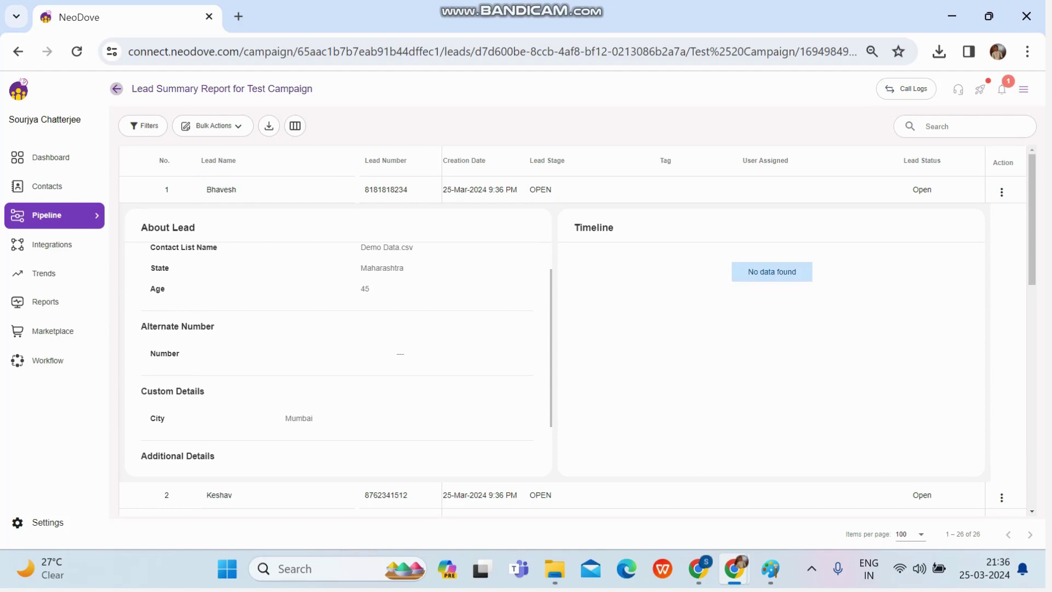
scroll(337, 356, down, 1)
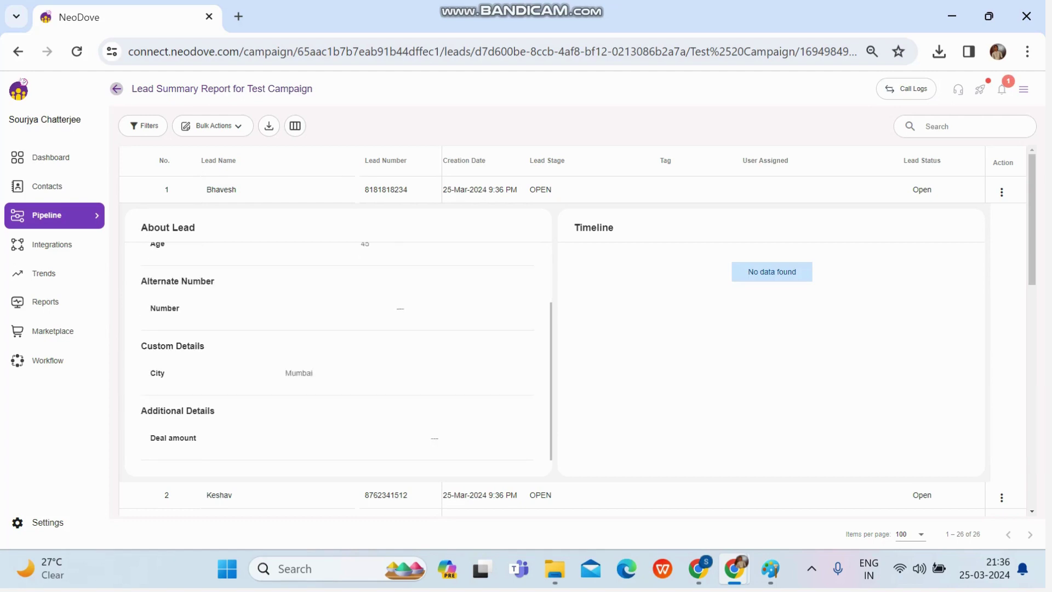
scroll(337, 356, up, 2)
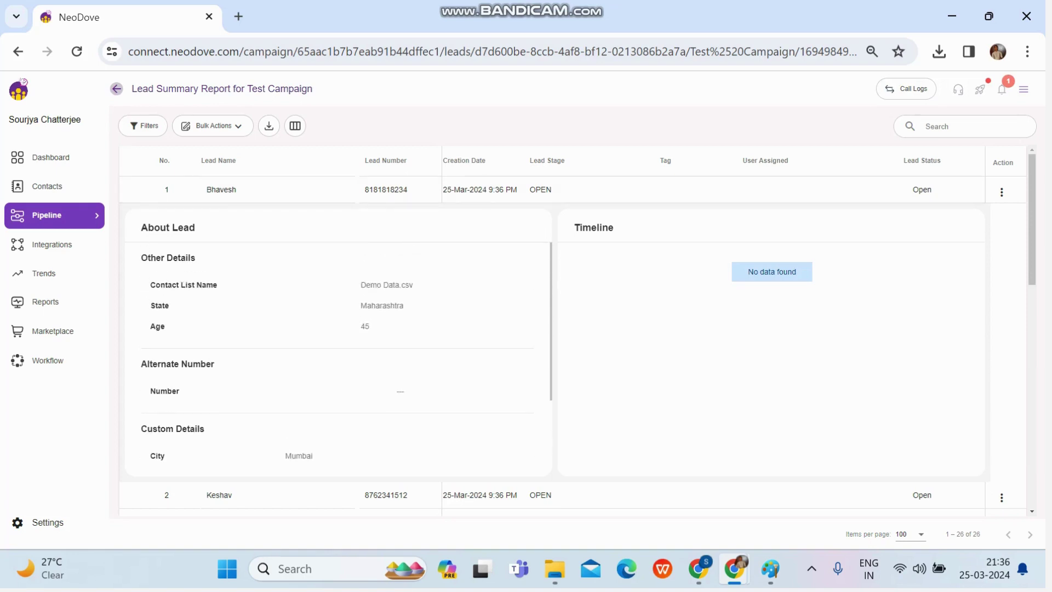
- Filter the campaign's leads by the city Kolkata
click(143, 125)
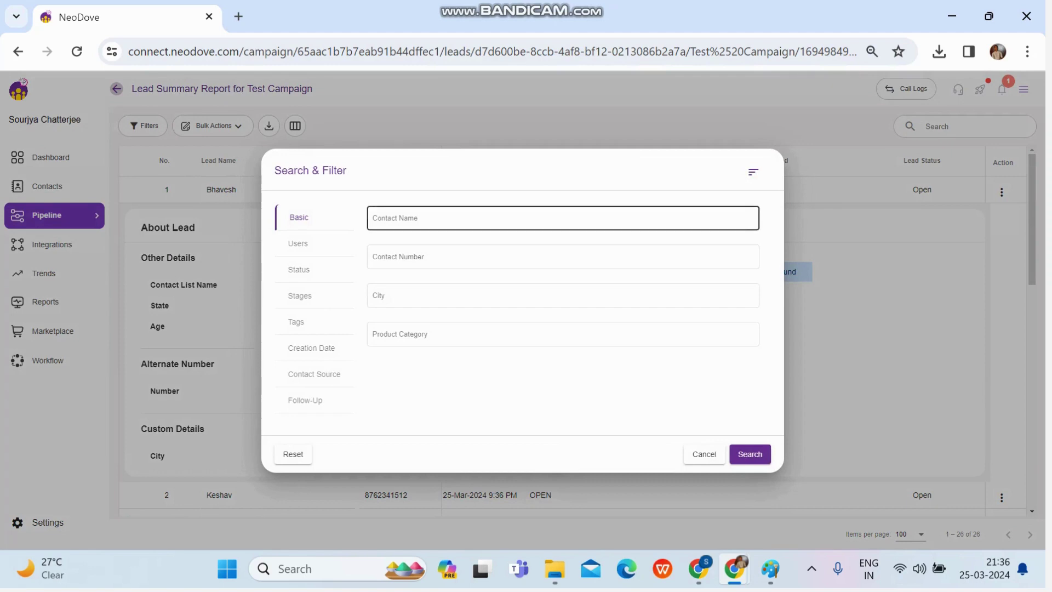
click(562, 296)
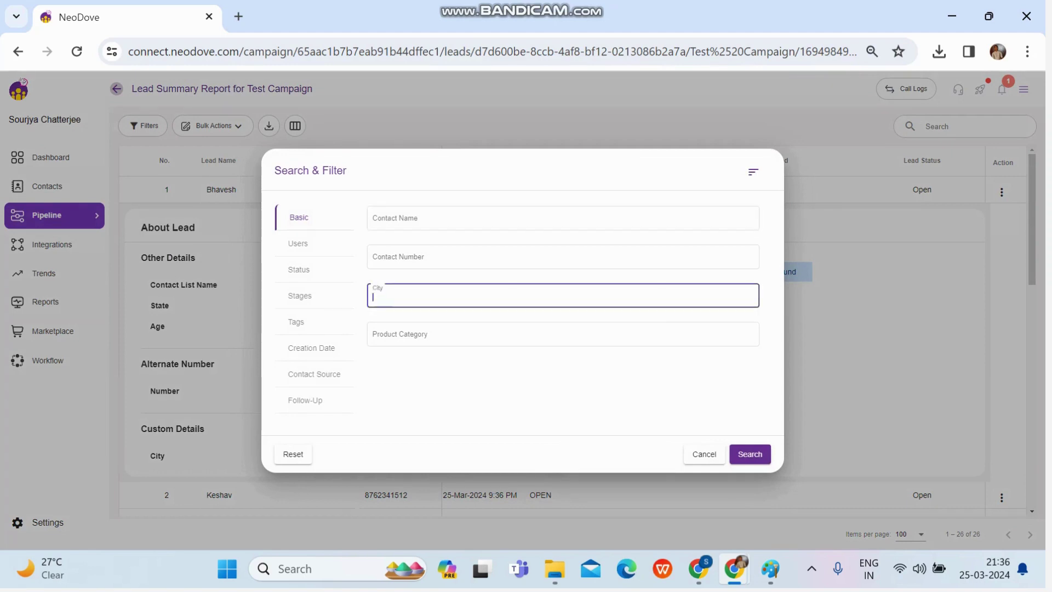
text(Kolkata)
click(749, 454)
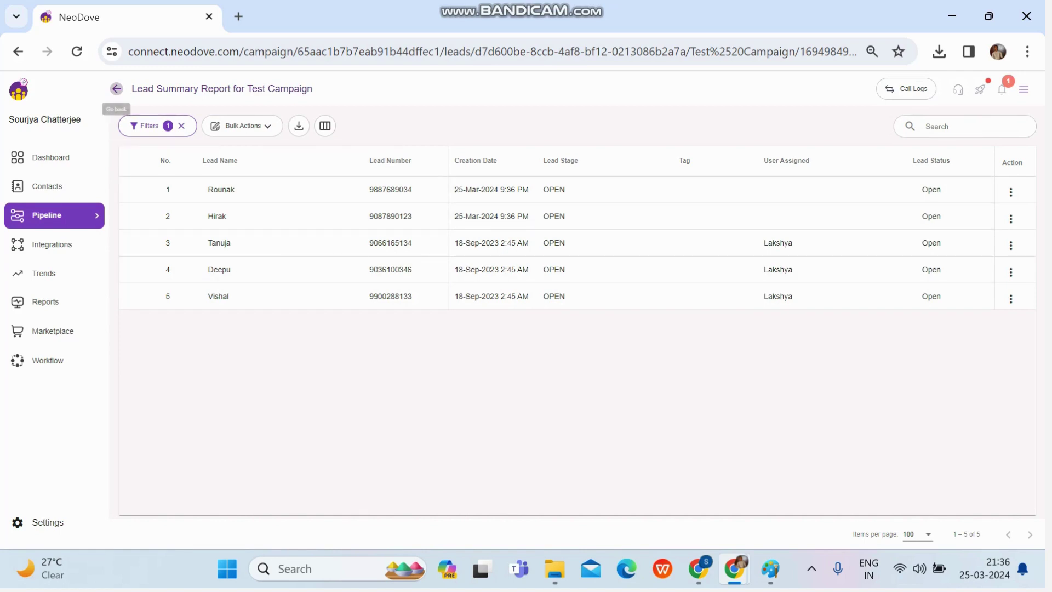
- Return to the Test Campaign overview and reopen its full lead list
click(116, 88)
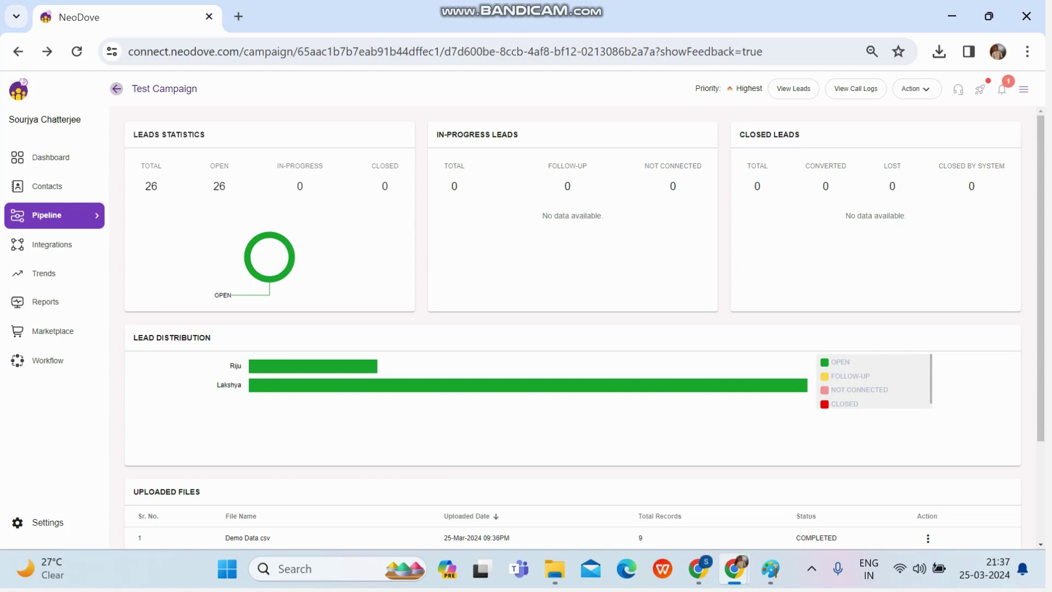
click(793, 88)
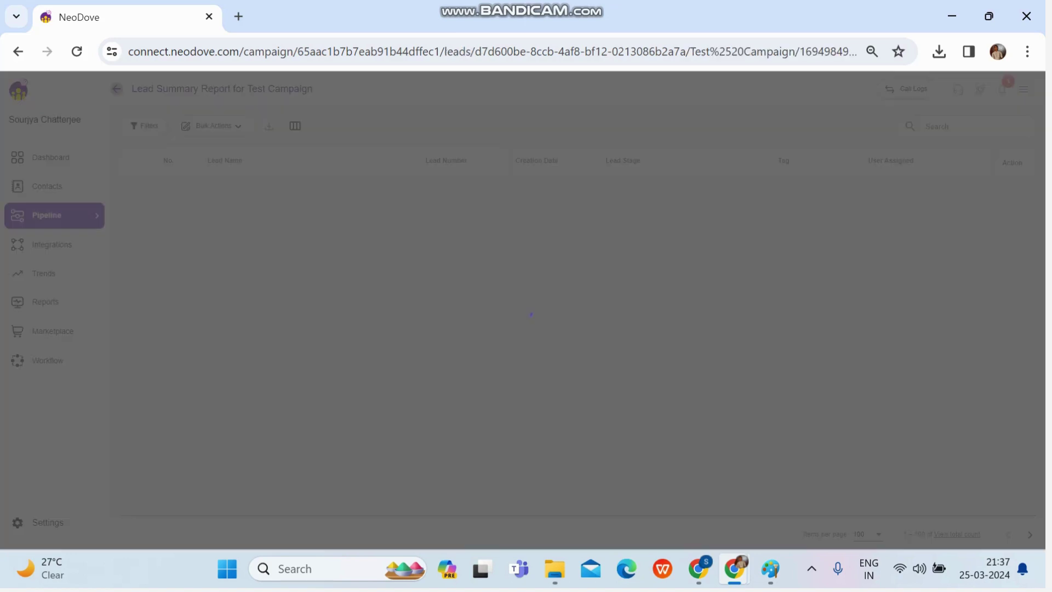